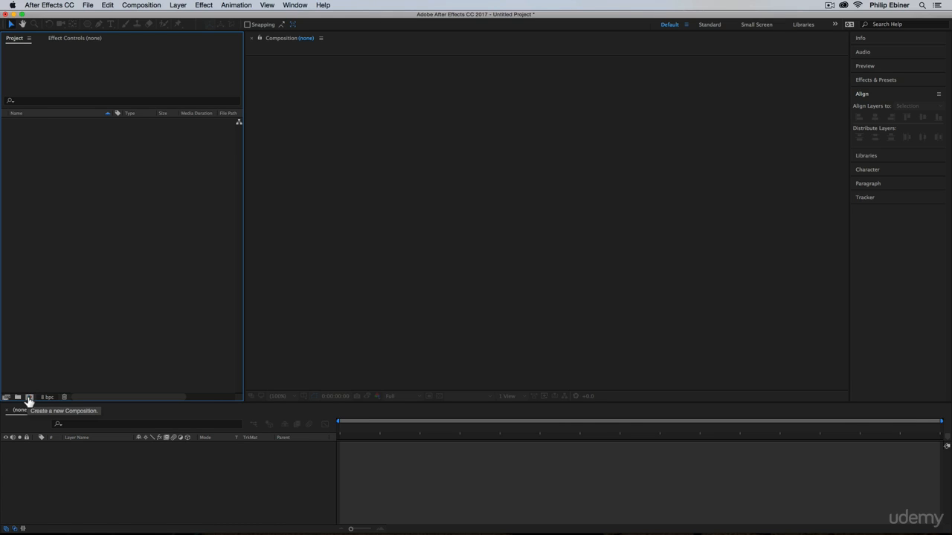
# Step: Create a new composition named Animations with a duration of 0:00:05:00
pyautogui.click(29, 401)
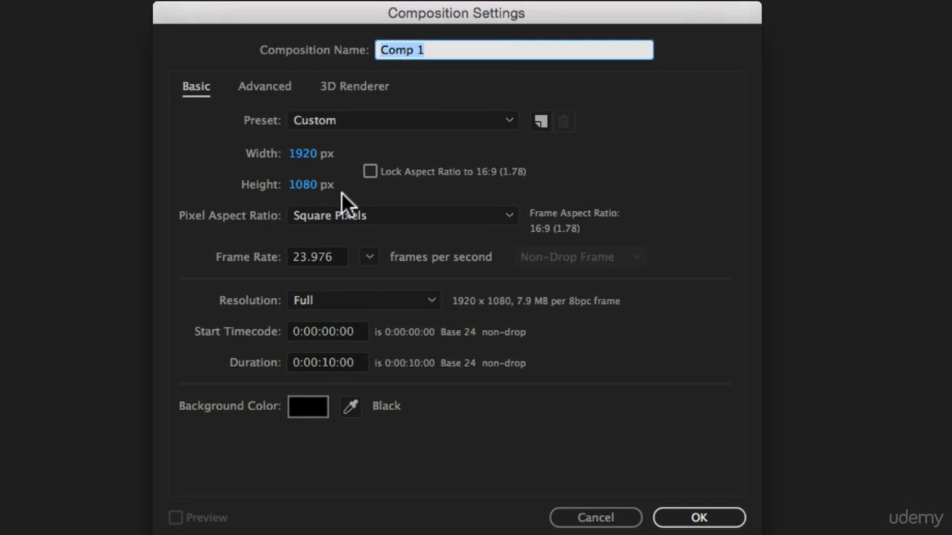
pyautogui.click(323, 364)
pyautogui.press('BackSpace')
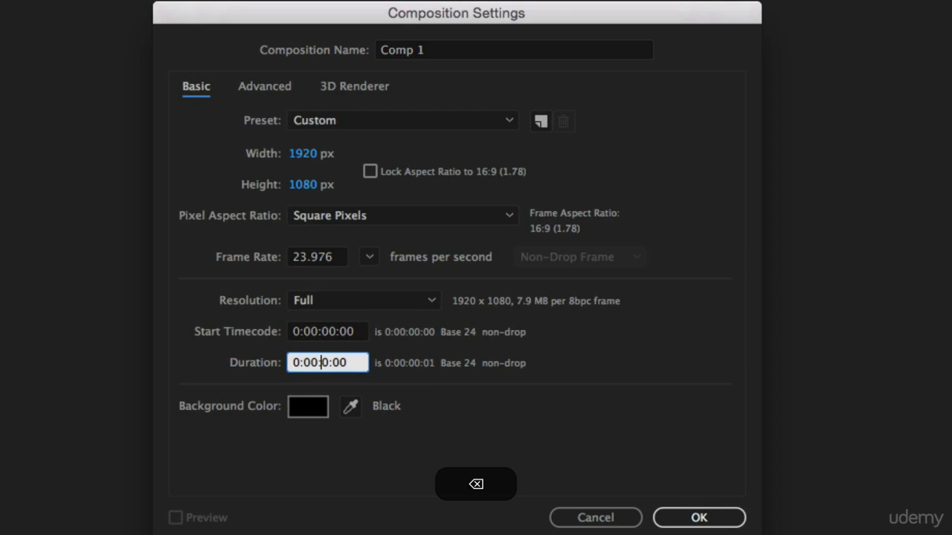
pyautogui.press('Right')
pyautogui.write('5')
pyautogui.click(429, 49)
pyautogui.write('Animations')
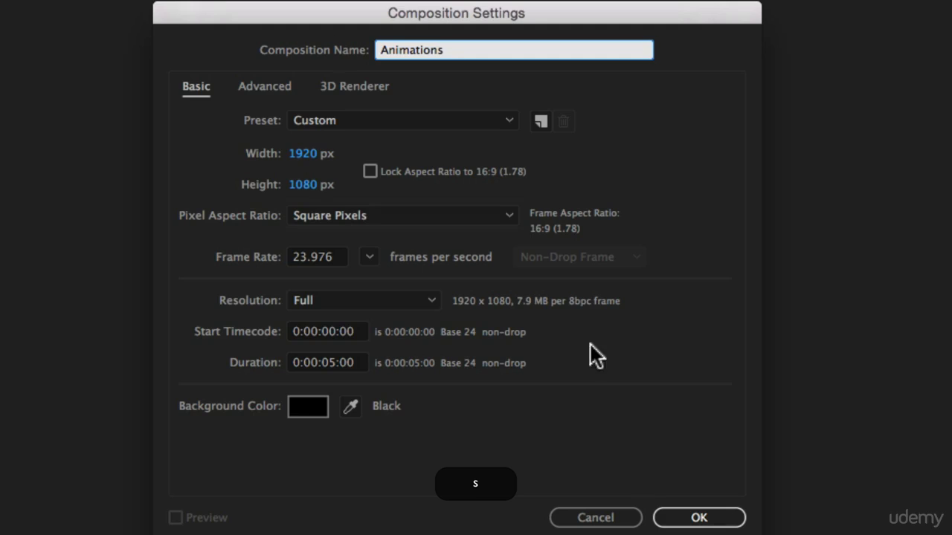
pyautogui.press('Return')
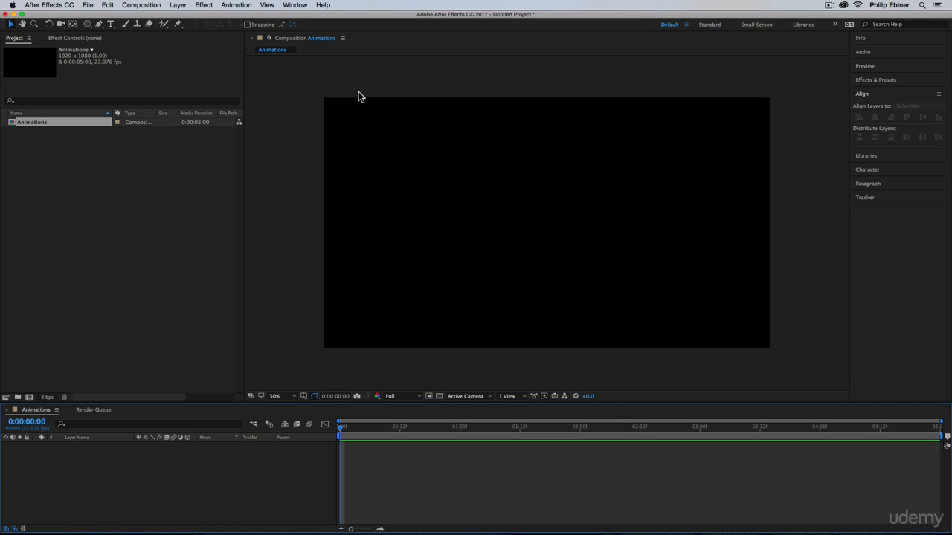
# Step: Draw a white-filled square with the Rectangle tool and center it horizontally and vertically in the composition
pyautogui.click(87, 24)
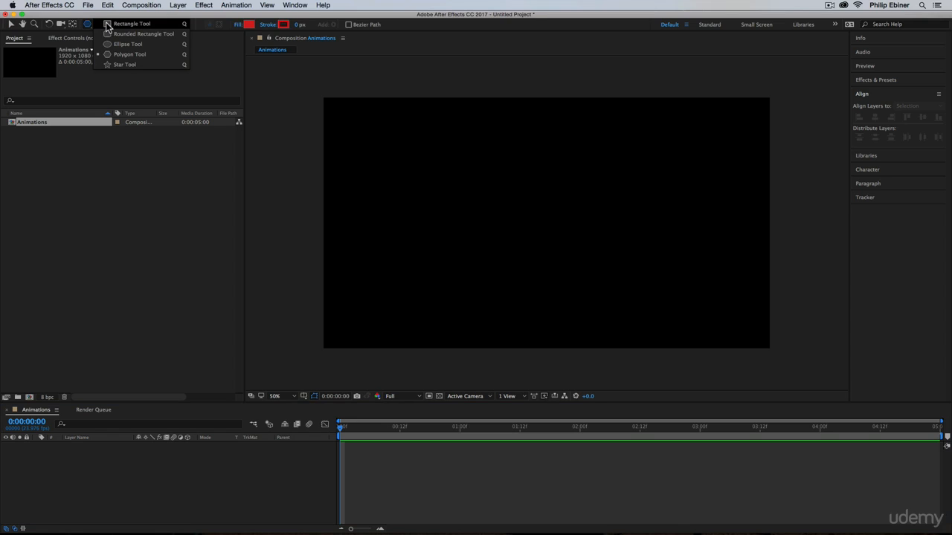
pyautogui.click(107, 26)
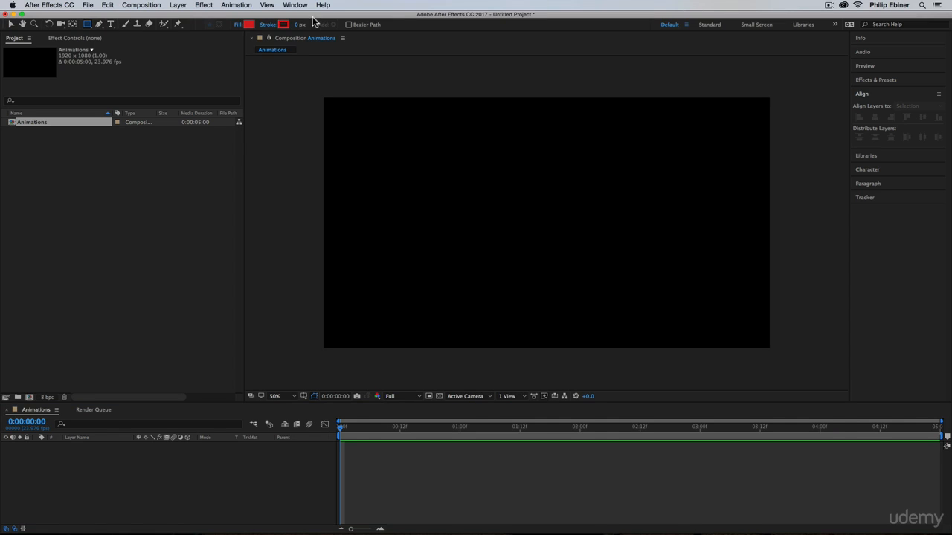
pyautogui.click(249, 28)
pyautogui.moveTo(449, 282); pyautogui.dragTo(369, 224)
pyautogui.click(592, 232)
pyautogui.click(469, 159)
pyautogui.moveTo(468, 159); pyautogui.dragTo(593, 278)
pyautogui.press('shift')
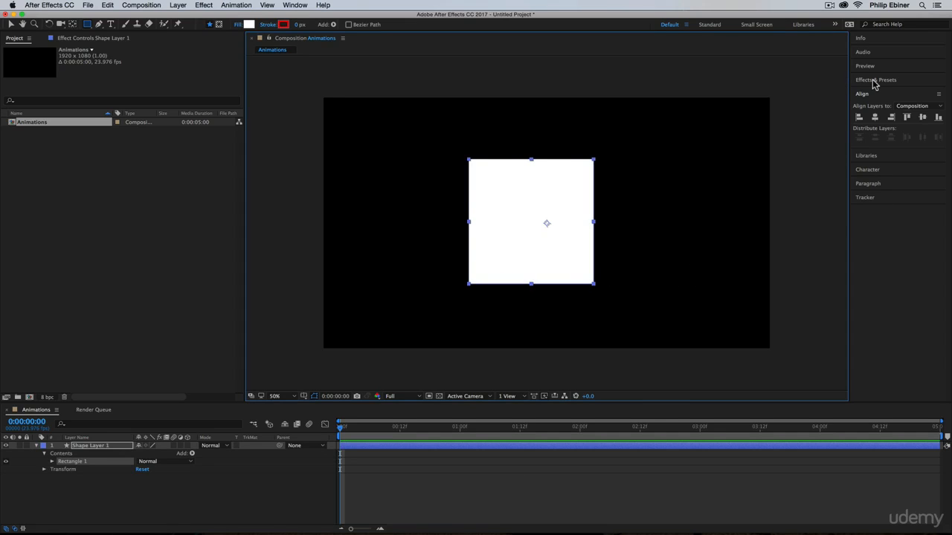
pyautogui.click(875, 119)
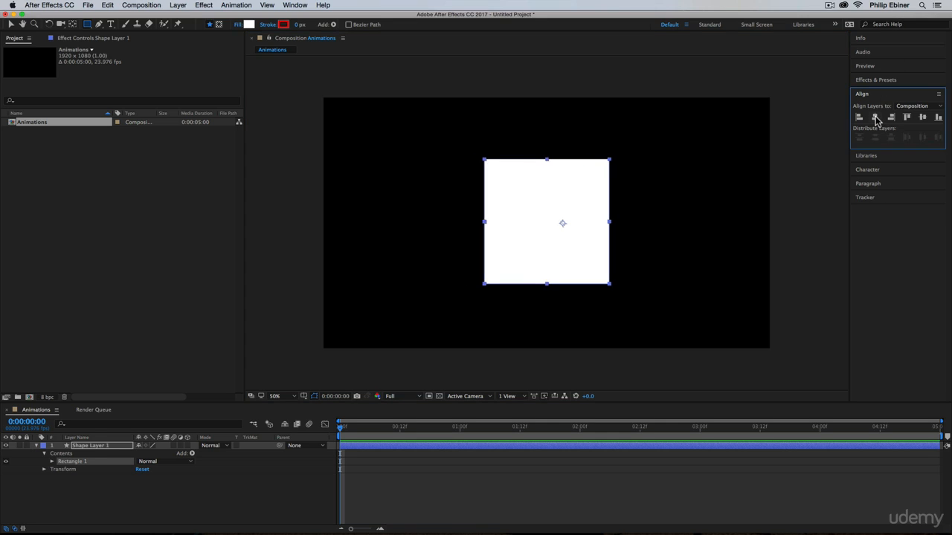
pyautogui.click(923, 118)
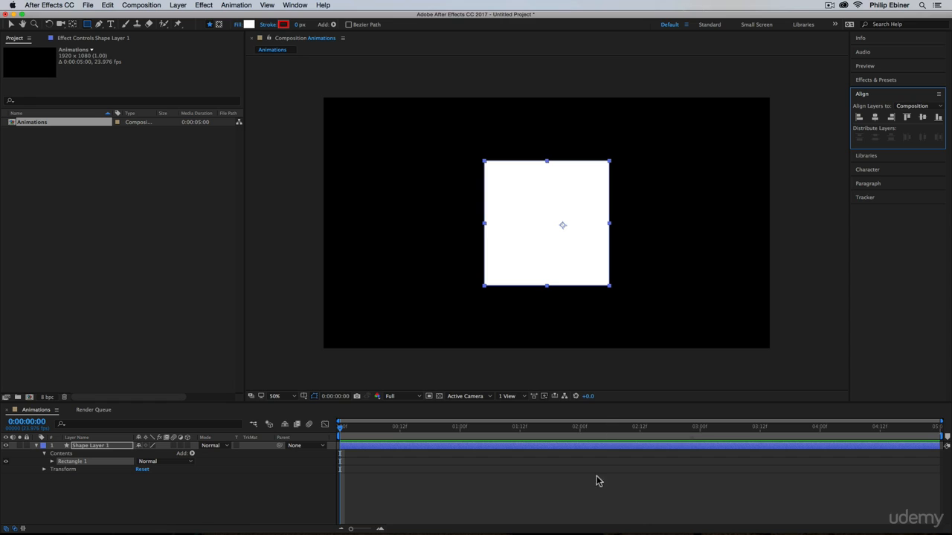
pyautogui.click(470, 450)
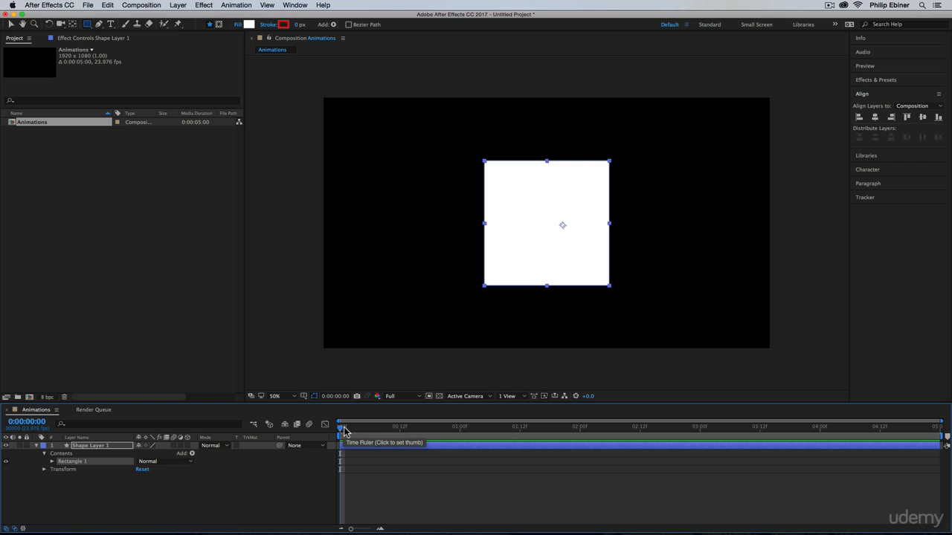
pyautogui.moveTo(341, 429)
pyautogui.mouseDown()
pyautogui.moveTo(460, 431)
pyautogui.moveTo(330, 437)
pyautogui.mouseUp()
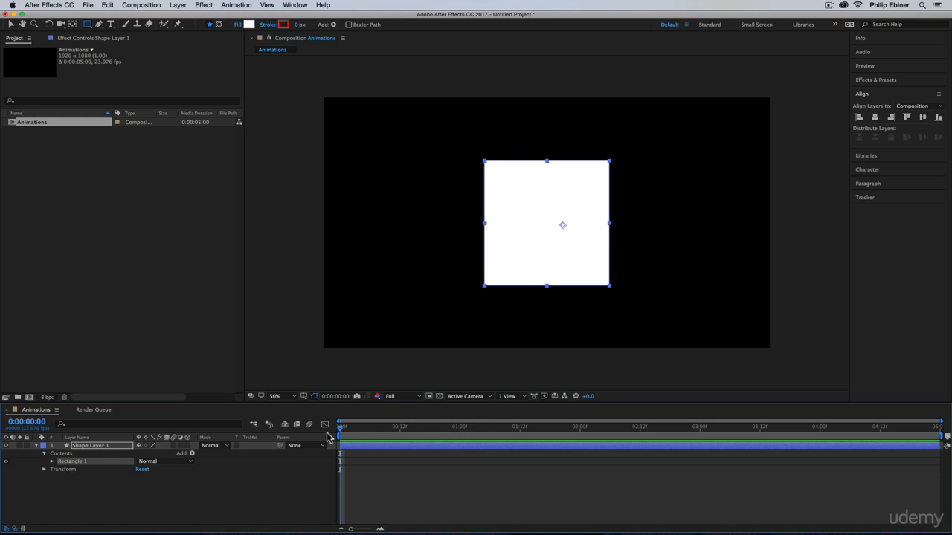
pyautogui.moveTo(943, 435); pyautogui.dragTo(408, 432)
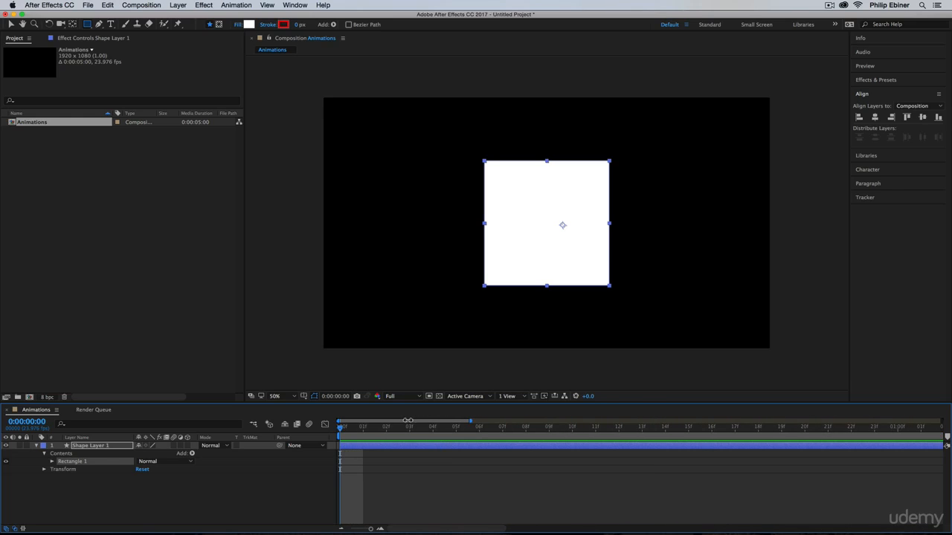
pyautogui.moveTo(341, 429)
pyautogui.mouseDown()
pyautogui.moveTo(446, 434)
pyautogui.moveTo(341, 430)
pyautogui.mouseUp()
pyautogui.moveTo(471, 422); pyautogui.dragTo(940, 422)
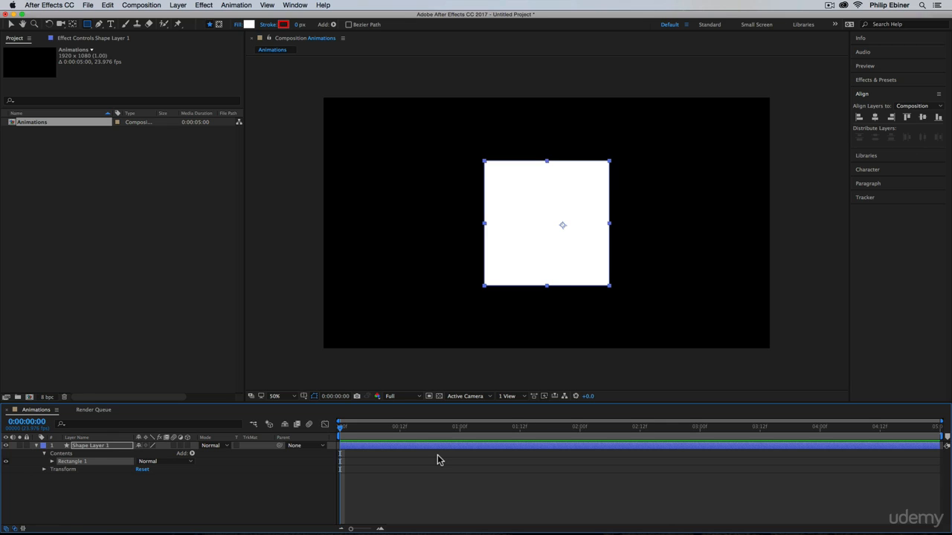
# Step: Reveal only the Opacity property of Shape Layer 1 and move the current time to 0:00:01:00
pyautogui.click(87, 445)
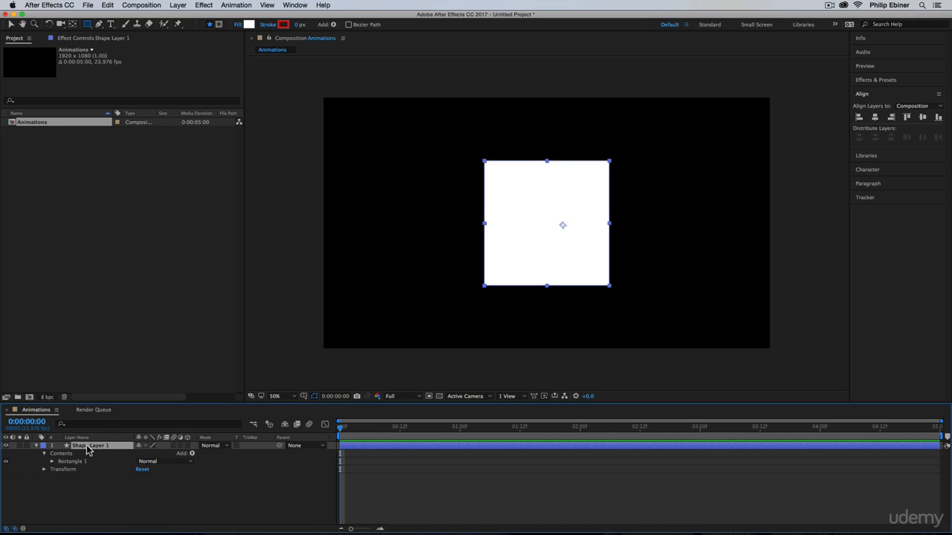
pyautogui.press('t')
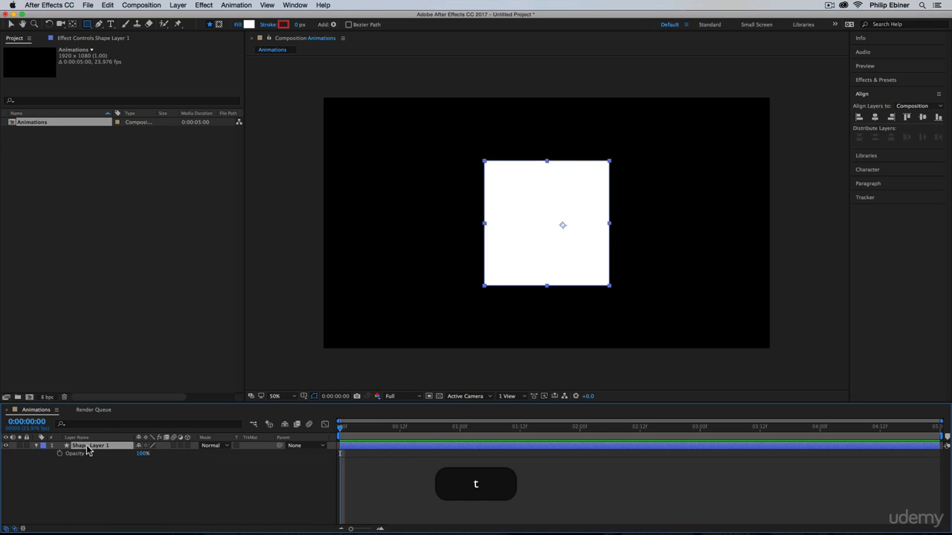
pyautogui.click(36, 447)
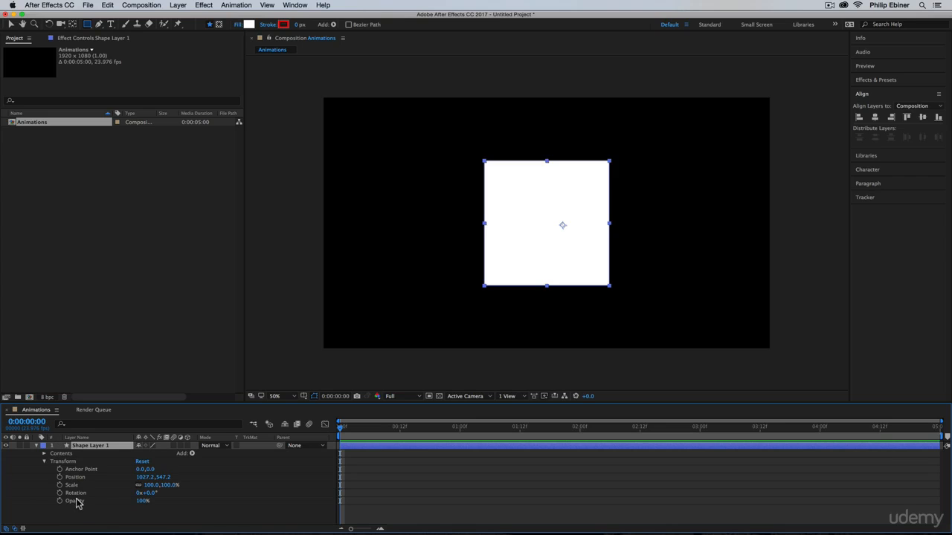
pyautogui.press('t')
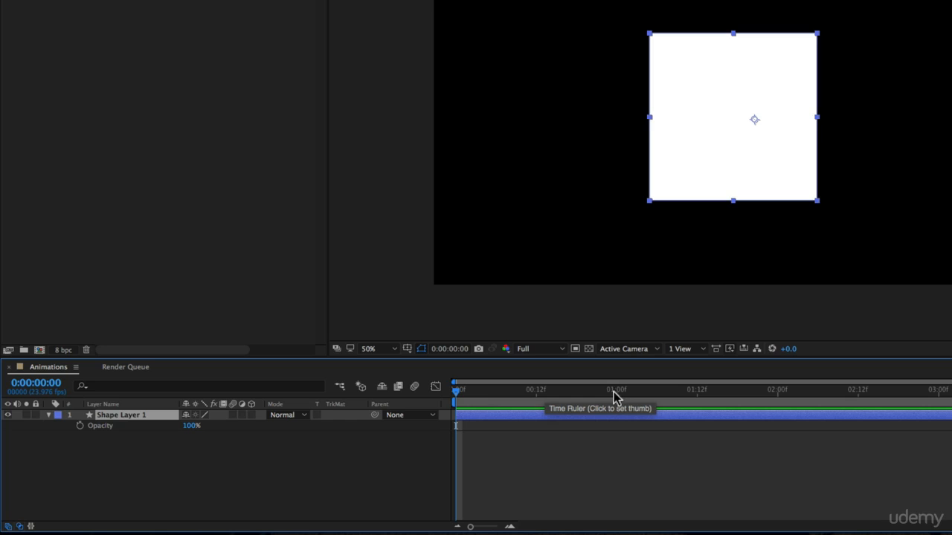
pyautogui.moveTo(609, 395); pyautogui.dragTo(617, 395)
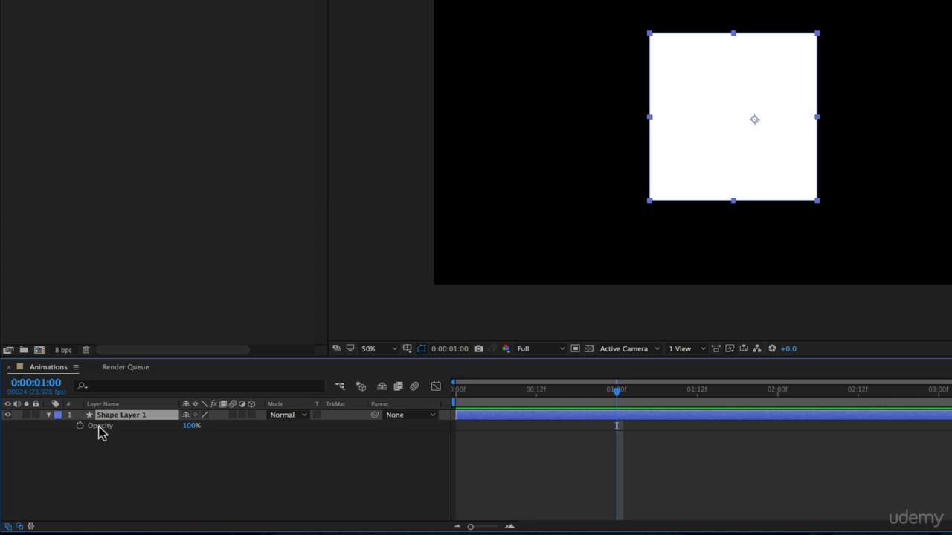
# Step: Examine the square layer's Transform properties and the rectangle's Stroke settings within its Contents
pyautogui.click(48, 417)
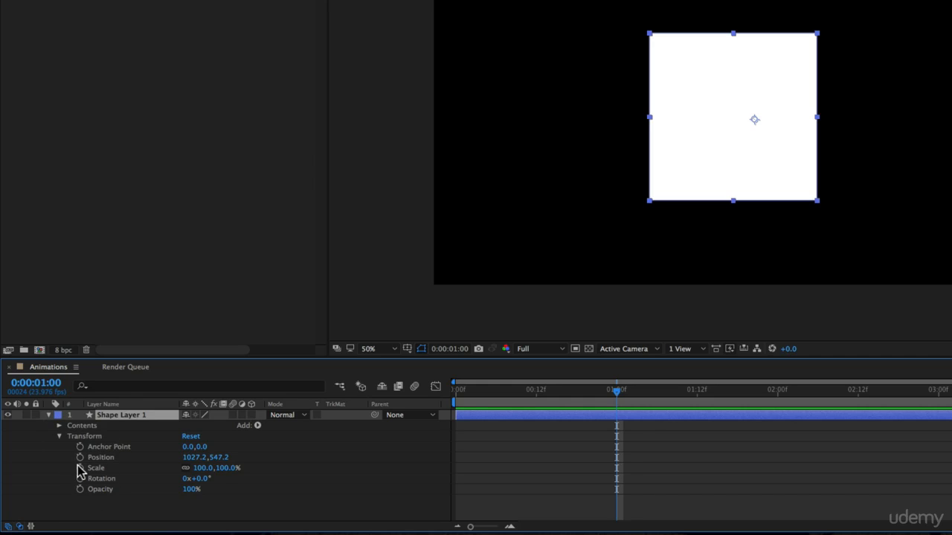
pyautogui.click(59, 425)
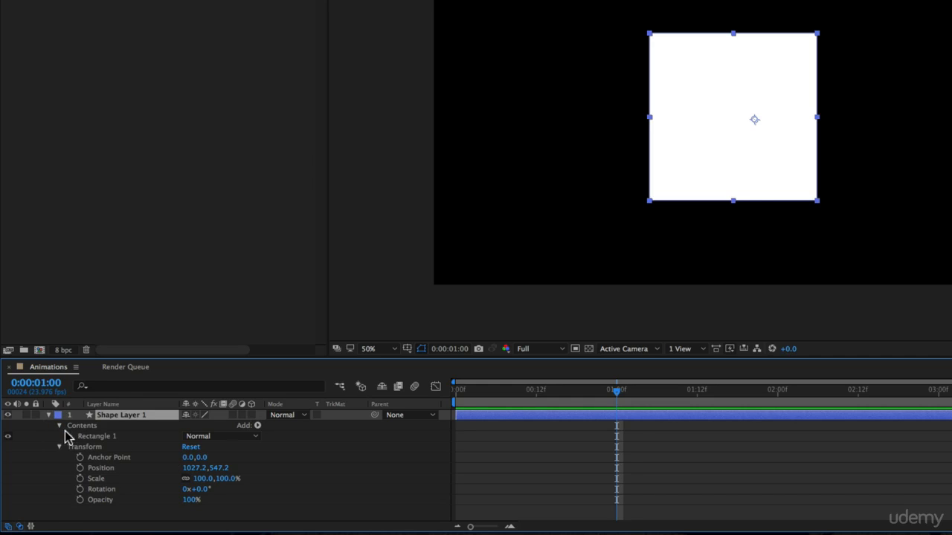
pyautogui.click(70, 437)
pyautogui.click(81, 458)
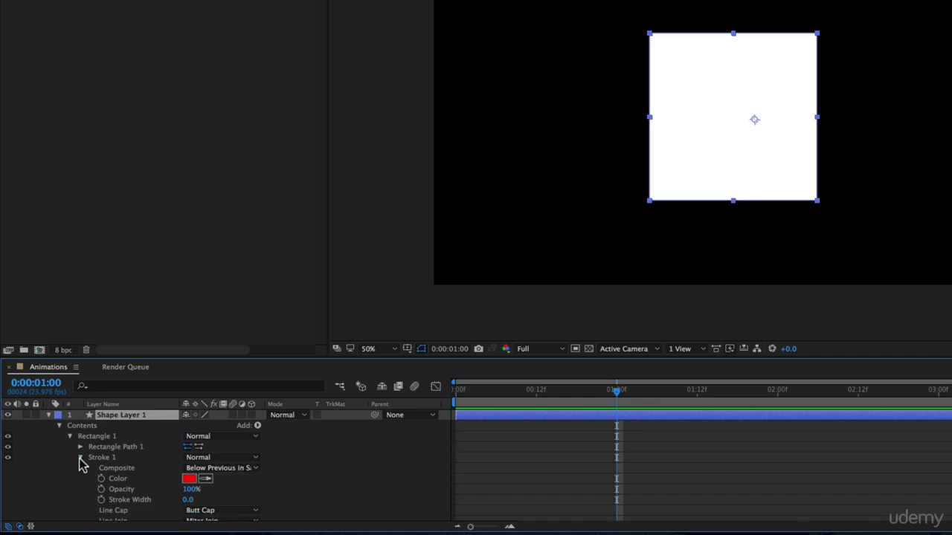
pyautogui.scroll(-2, 85, 466)
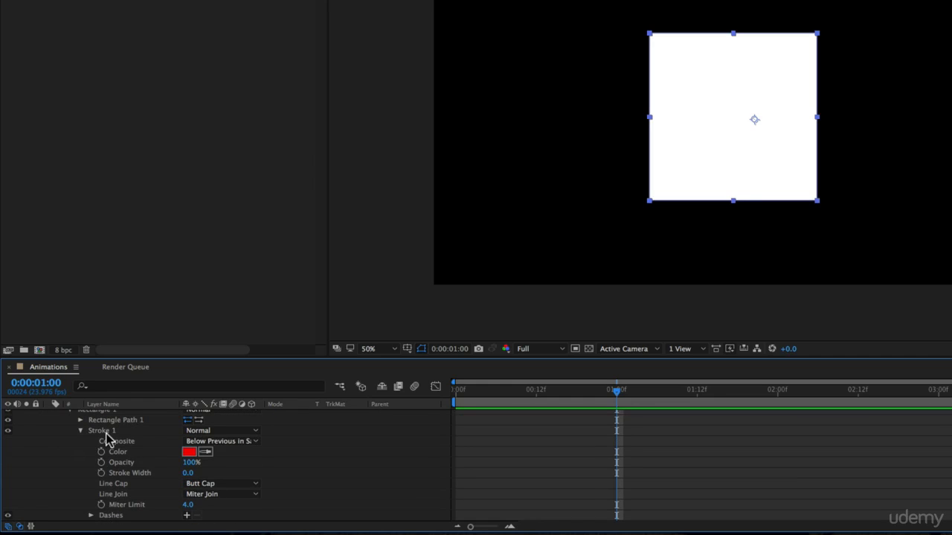
pyautogui.scroll(2, 82, 437)
pyautogui.click(70, 437)
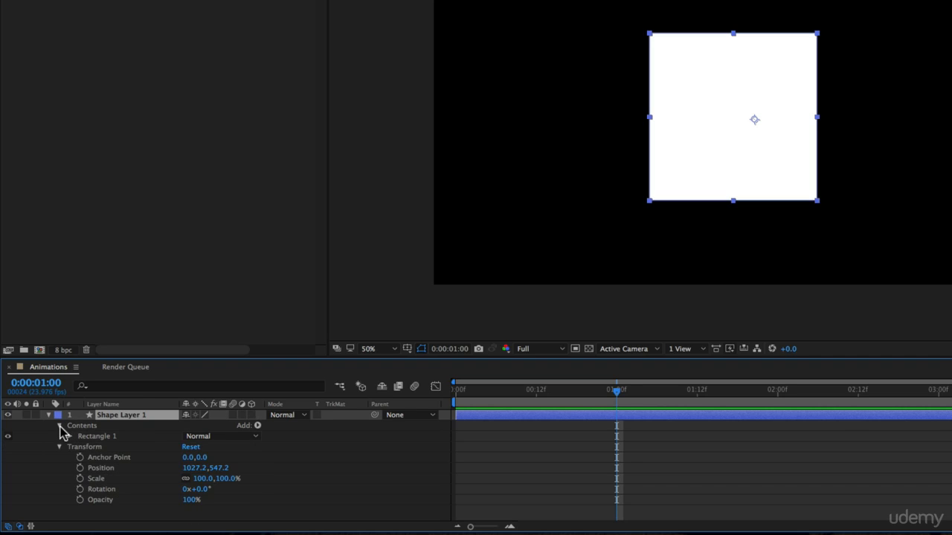
pyautogui.click(59, 426)
# Step: Isolate the square layer's Opacity property and add its first keyframe at 0:00:01:00 with 100% opacity
pyautogui.press('t')
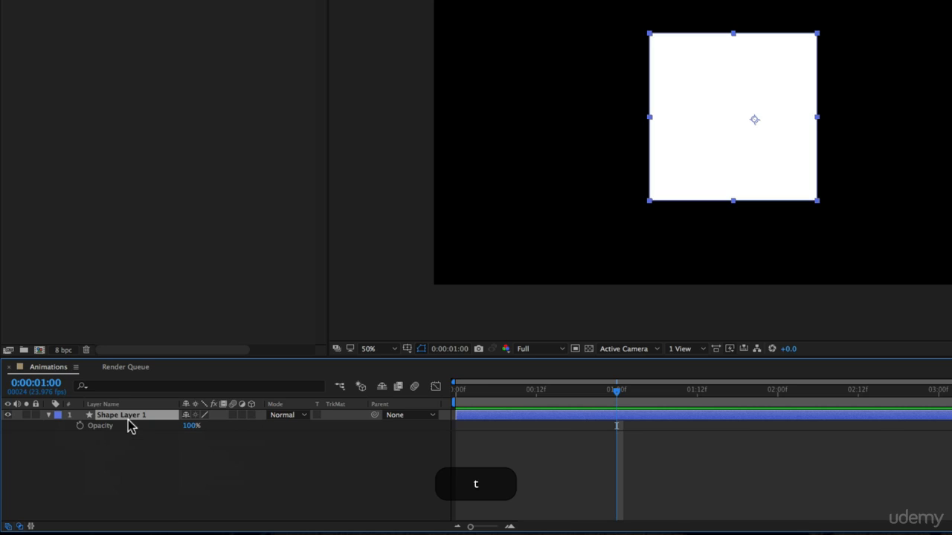
pyautogui.click(79, 425)
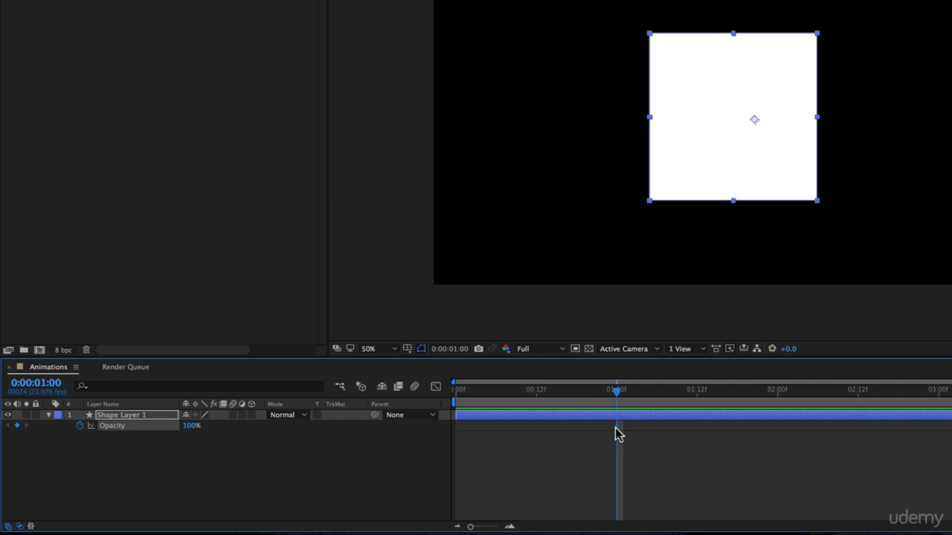
pyautogui.moveTo(616, 391); pyautogui.dragTo(686, 394)
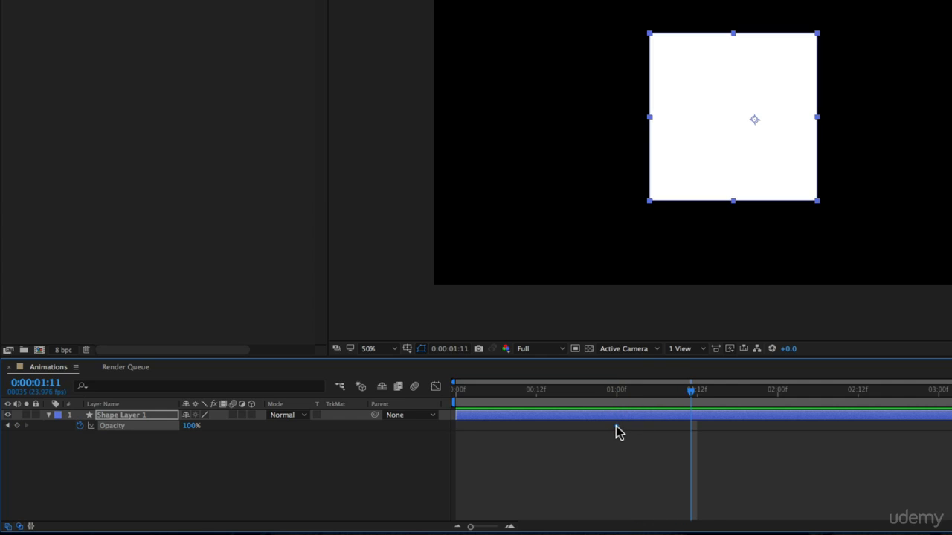
pyautogui.moveTo(617, 425)
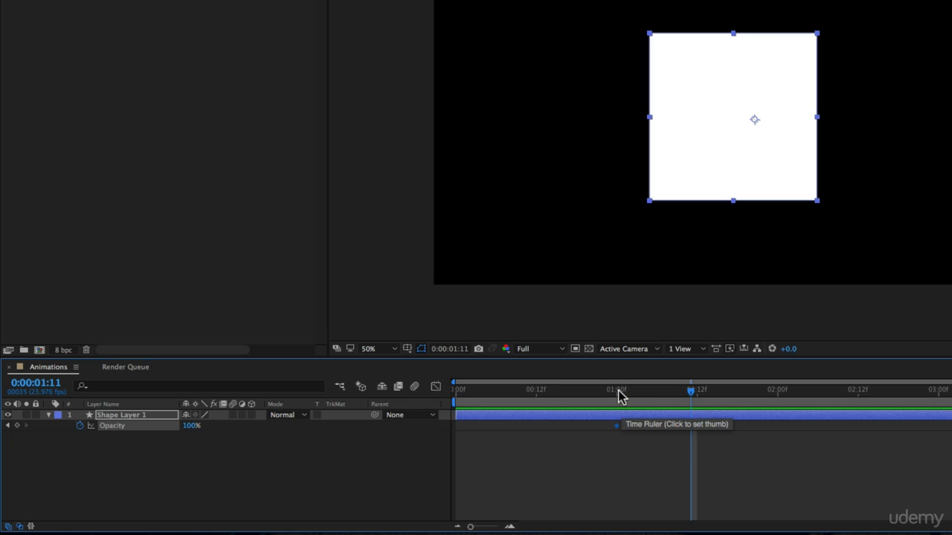
pyautogui.click(617, 394)
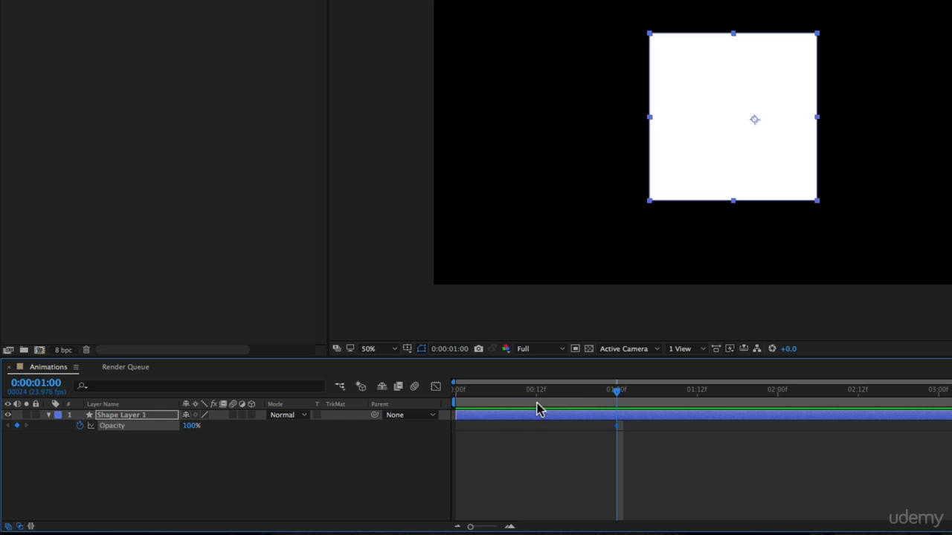
# Step: Add an Opacity keyframe of 0% at 0:00:00:00 on the square layer and scrub through the fade-in
pyautogui.moveTo(606, 393); pyautogui.dragTo(449, 401)
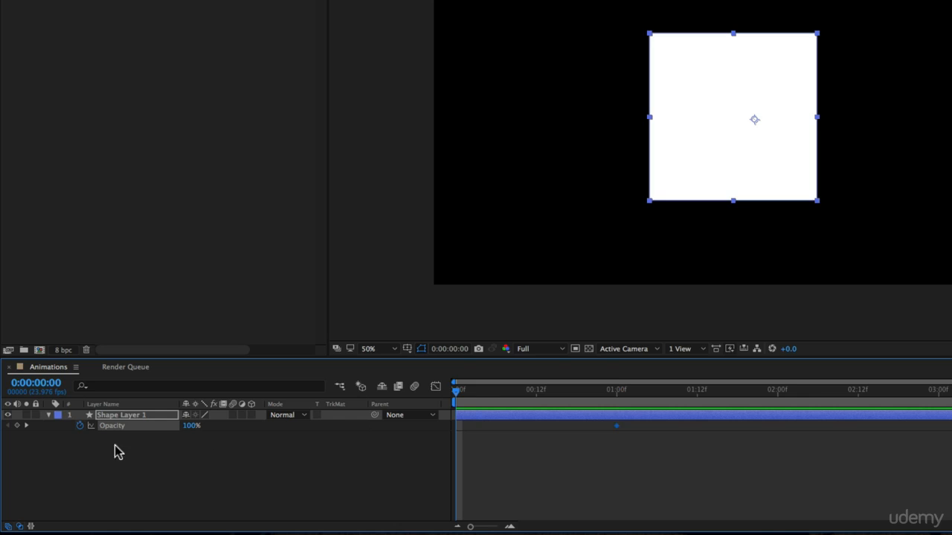
pyautogui.click(191, 428)
pyautogui.write('0')
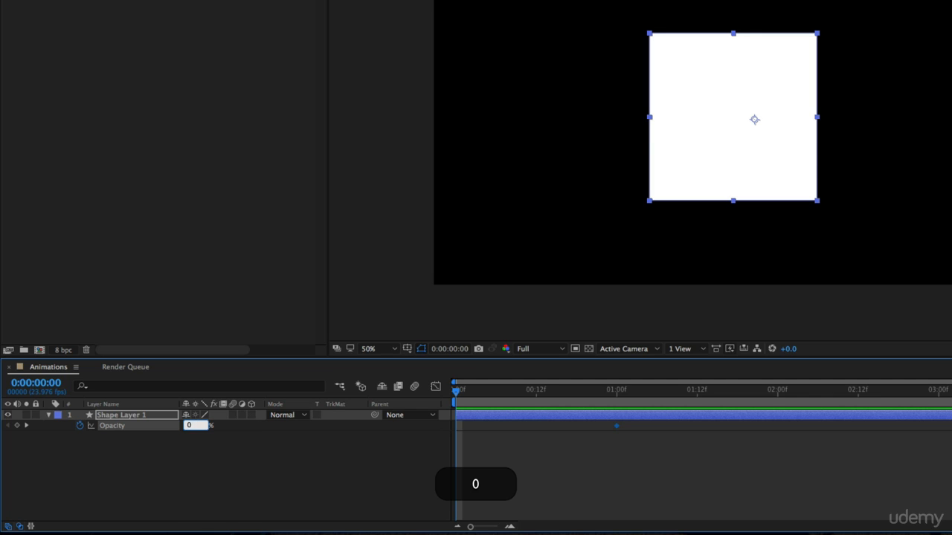
pyautogui.press('Return')
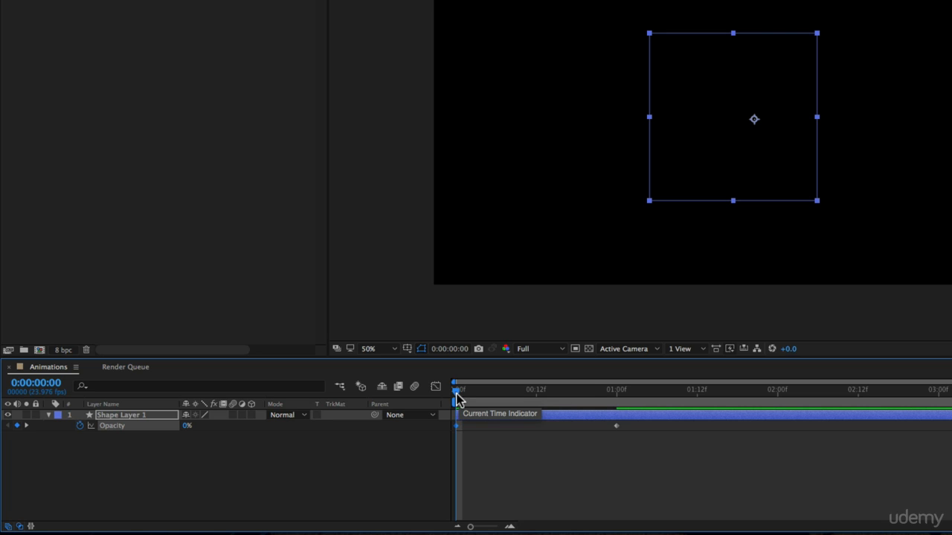
pyautogui.moveTo(457, 396); pyautogui.dragTo(453, 416)
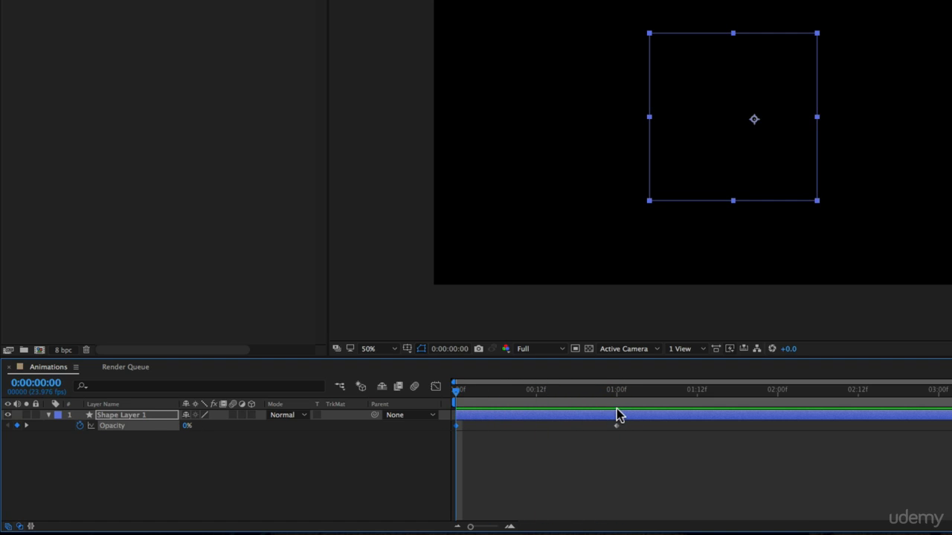
# Step: Move the 100% Opacity keyframe from one second to 0:00:02:00 to lengthen the fade-in
pyautogui.moveTo(615, 425)
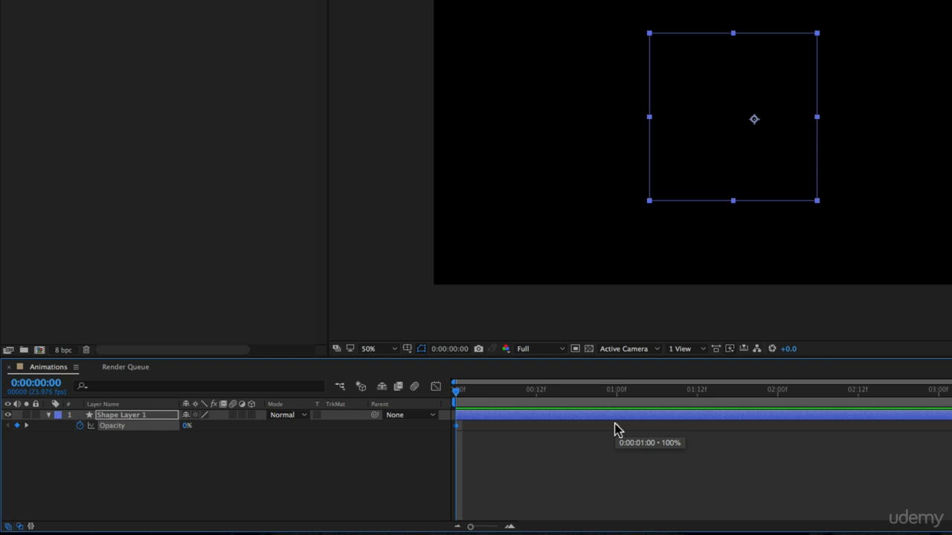
pyautogui.moveTo(615, 426); pyautogui.dragTo(776, 427)
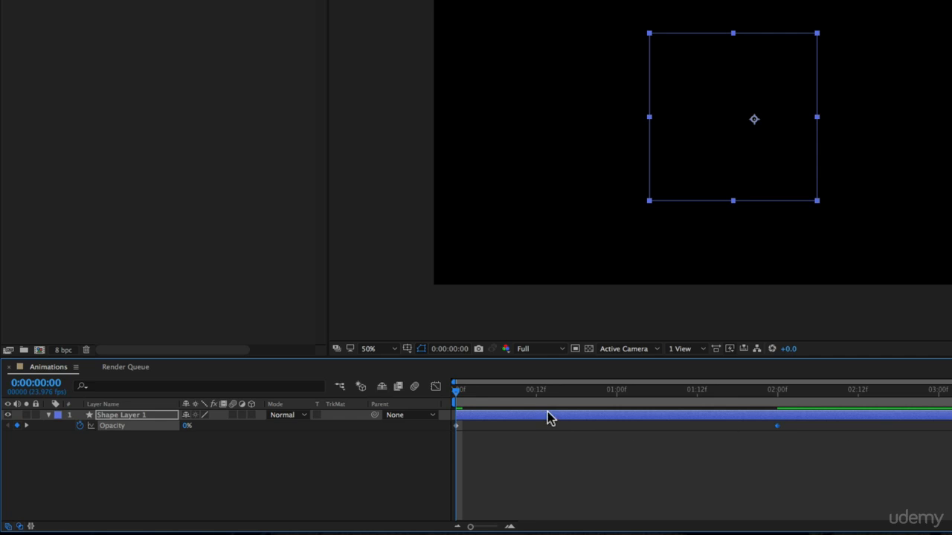
pyautogui.moveTo(455, 427)
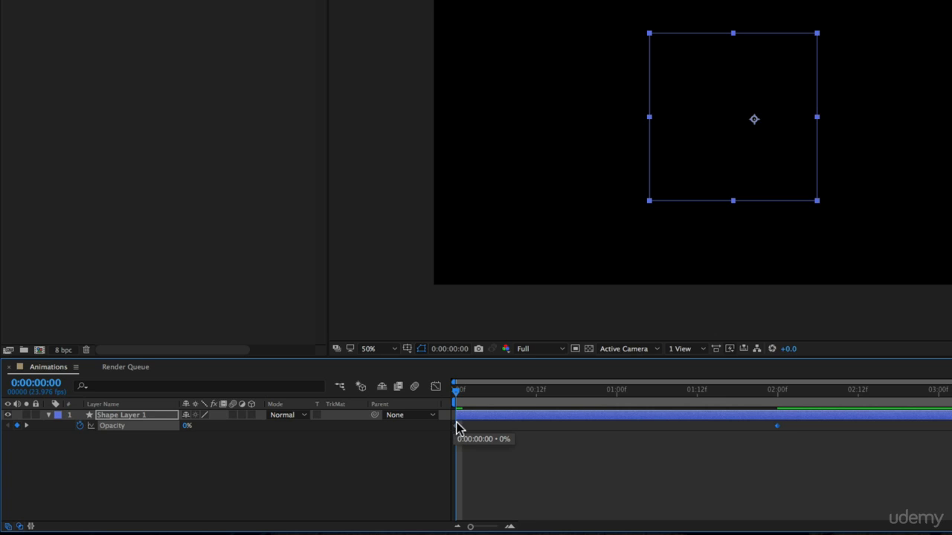
# Step: Move the 100% Opacity keyframe to 0:00:00:12 and scrub through the shortened fade-in
pyautogui.moveTo(456, 392); pyautogui.dragTo(408, 421)
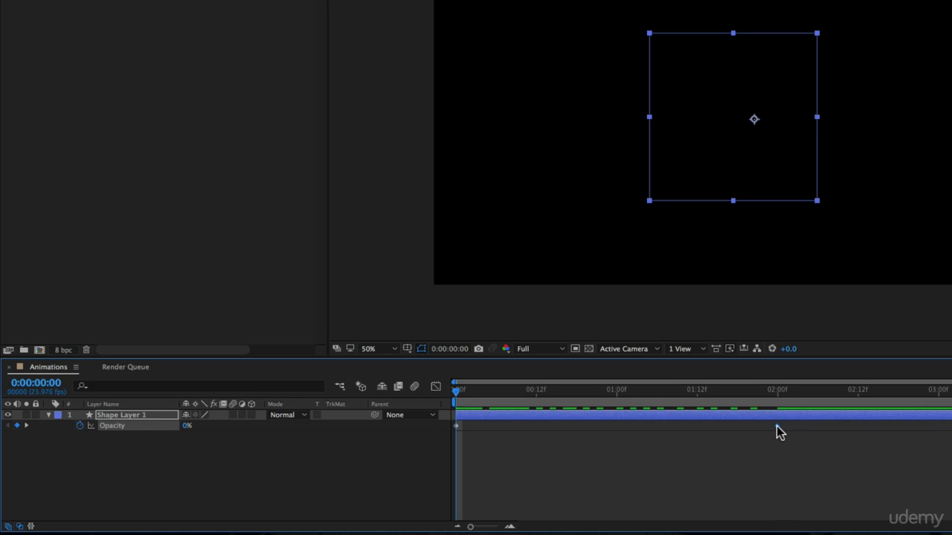
pyautogui.moveTo(776, 426); pyautogui.dragTo(535, 427)
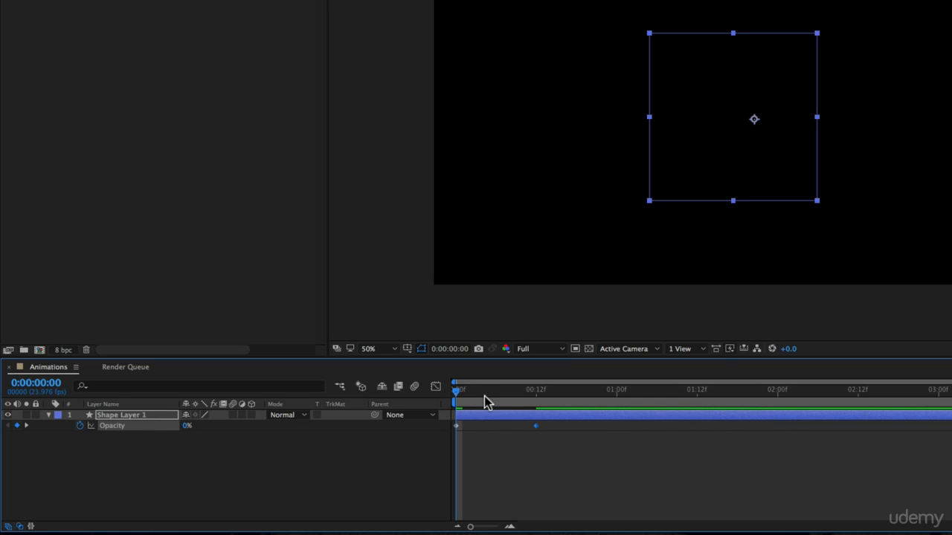
pyautogui.moveTo(453, 392); pyautogui.dragTo(537, 397)
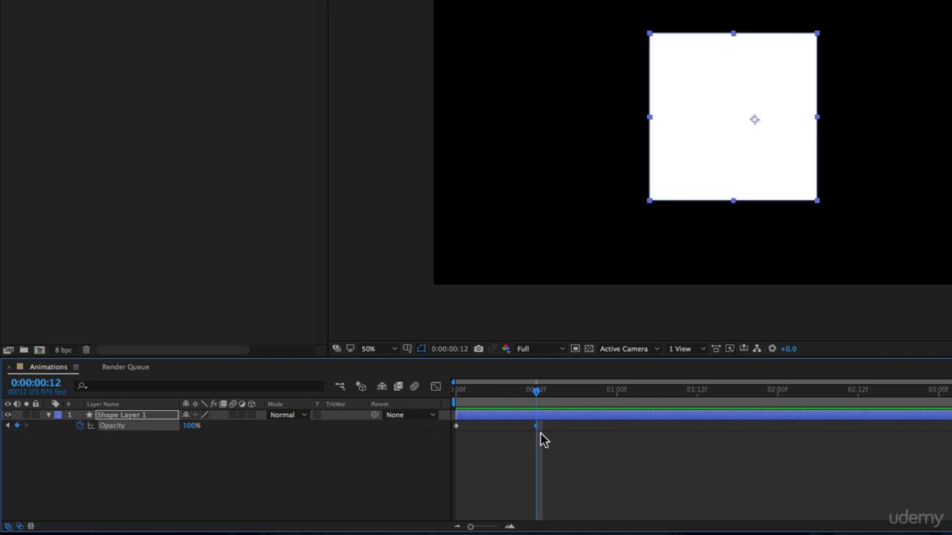
# Step: Delete the Opacity keyframe at 0:00:00:12 and undo the deletion
pyautogui.click(551, 427)
pyautogui.click(535, 426)
pyautogui.press('BackSpace')
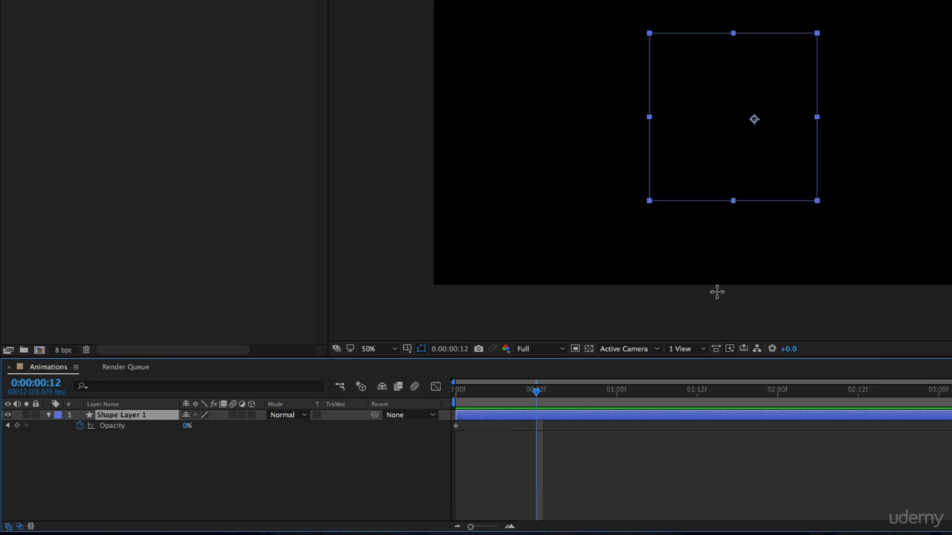
pyautogui.press('super+z')
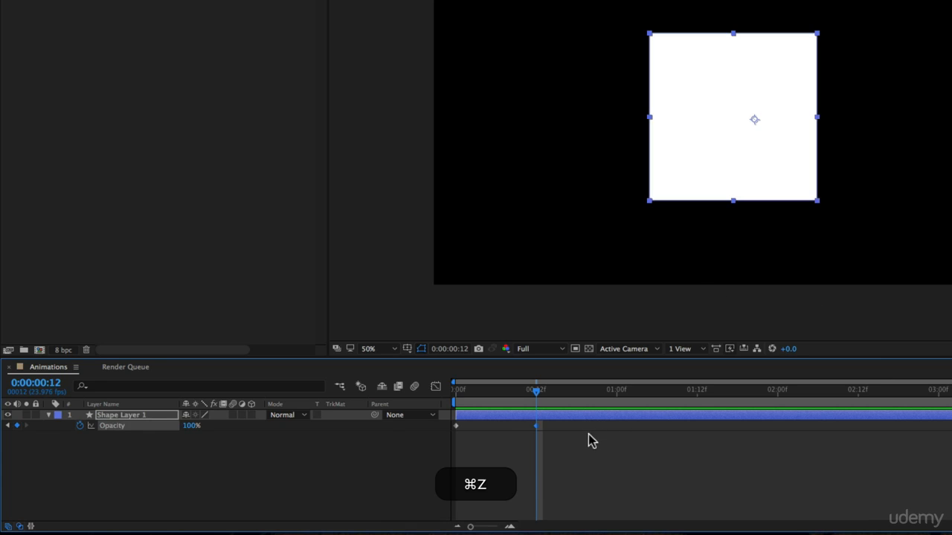
# Step: Delete both Opacity keyframes together, and undo back to the single 100% keyframe at 0:00:01:00
pyautogui.moveTo(588, 435); pyautogui.dragTo(403, 430)
pyautogui.press('BackSpace')
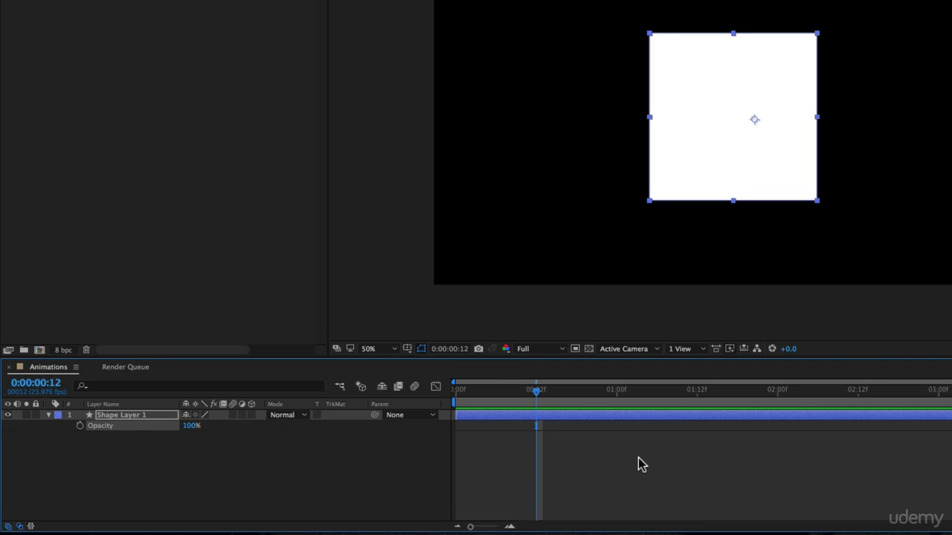
pyautogui.press('super')
pyautogui.press('super+z')
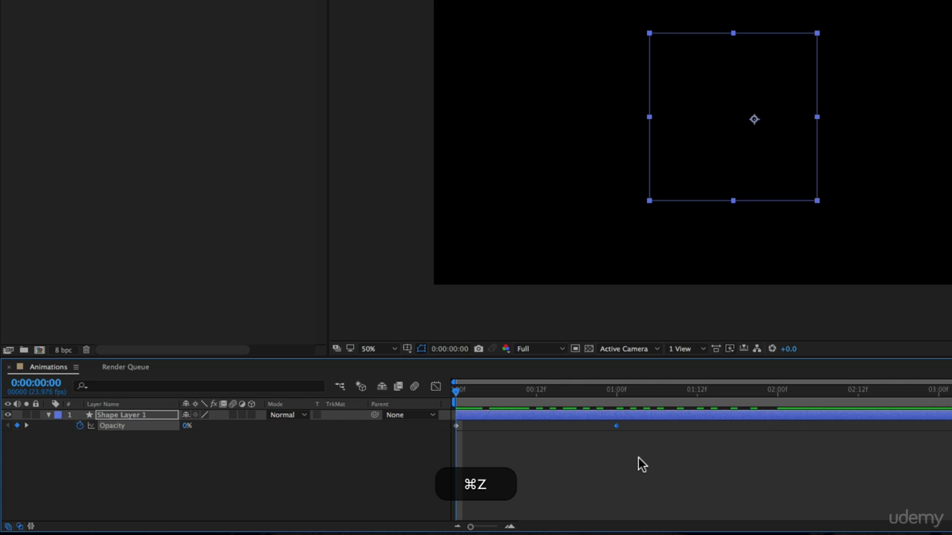
pyautogui.press('super+z')
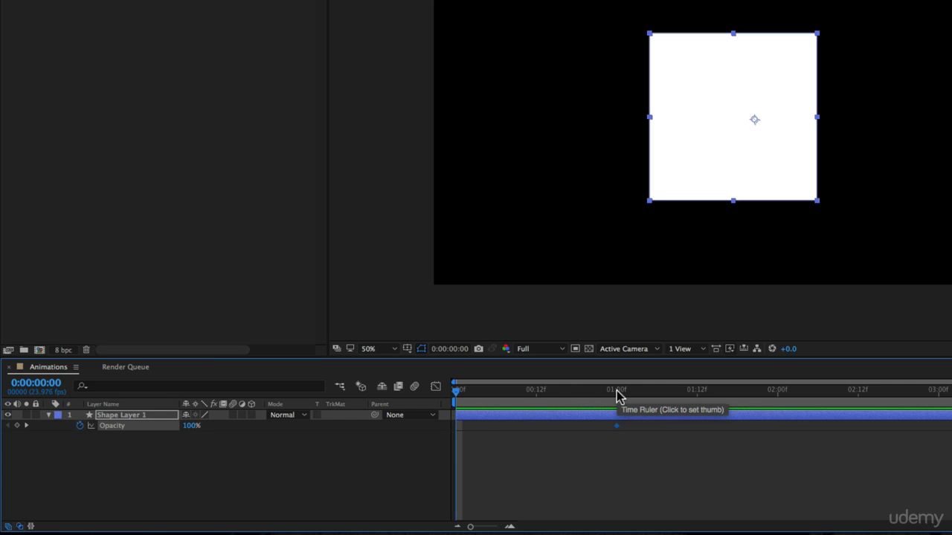
# Step: Set the square layer's Opacity to 0% at 0:00:00:00 to add a starting keyframe
pyautogui.click(189, 425)
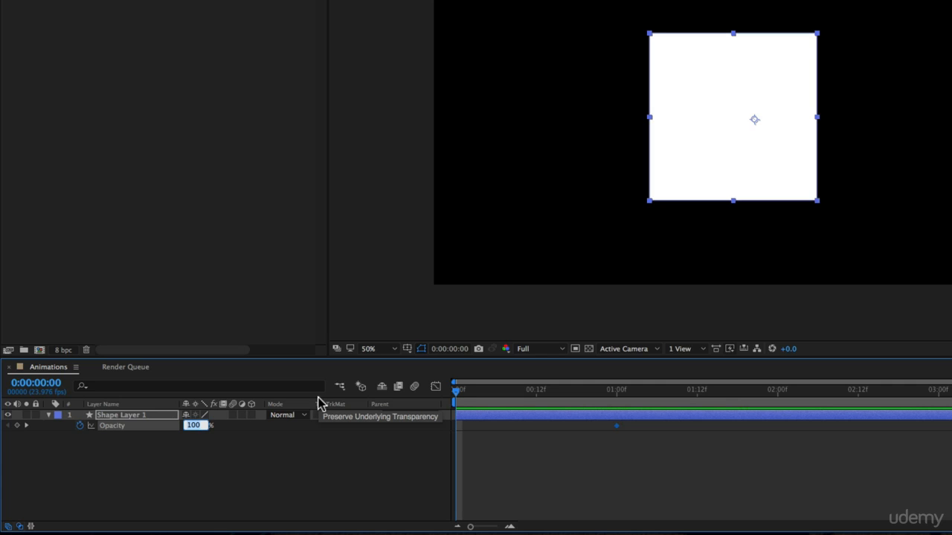
pyautogui.write('0')
pyautogui.press('Return')
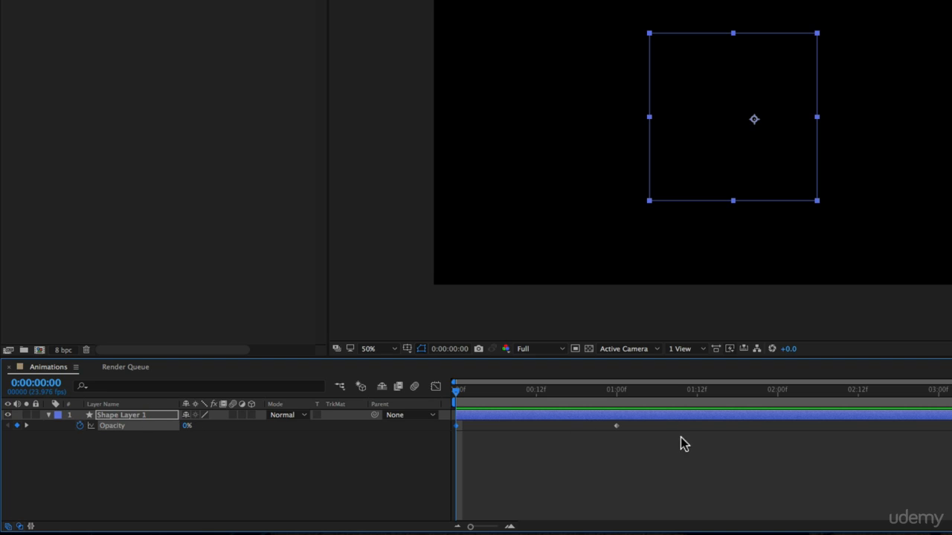
# Step: Try removing all Opacity keyframes by disabling the property's animation, and undo back to the single keyframe at 0:00:01:00
pyautogui.click(81, 425)
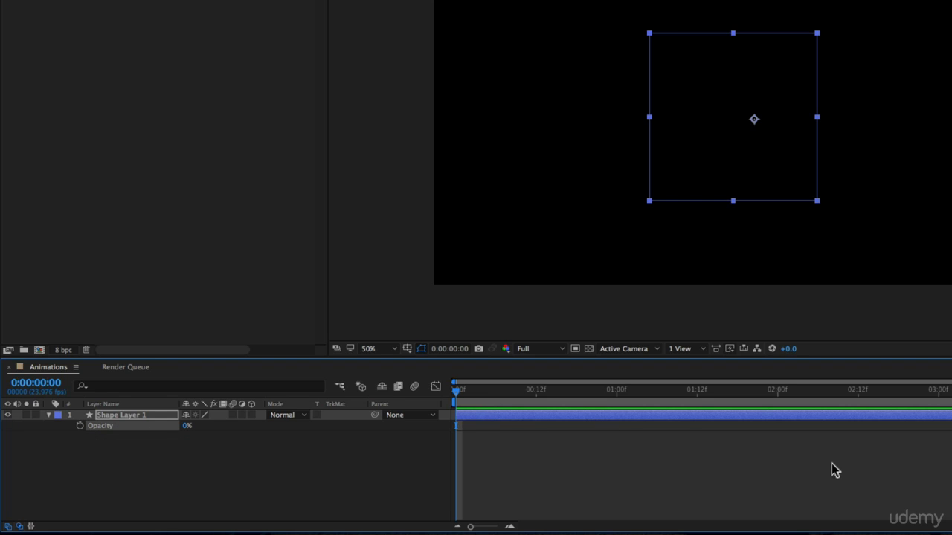
pyautogui.press('super')
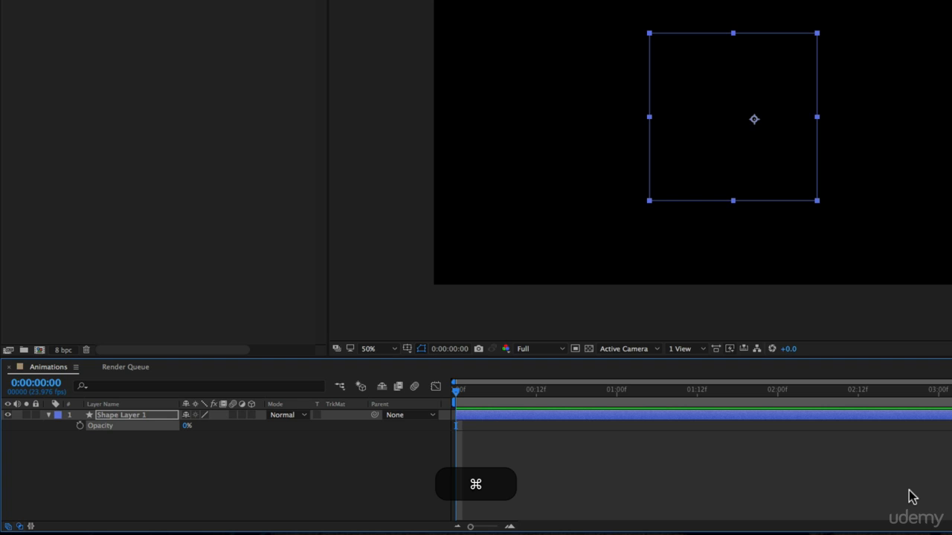
pyautogui.press('super+z')
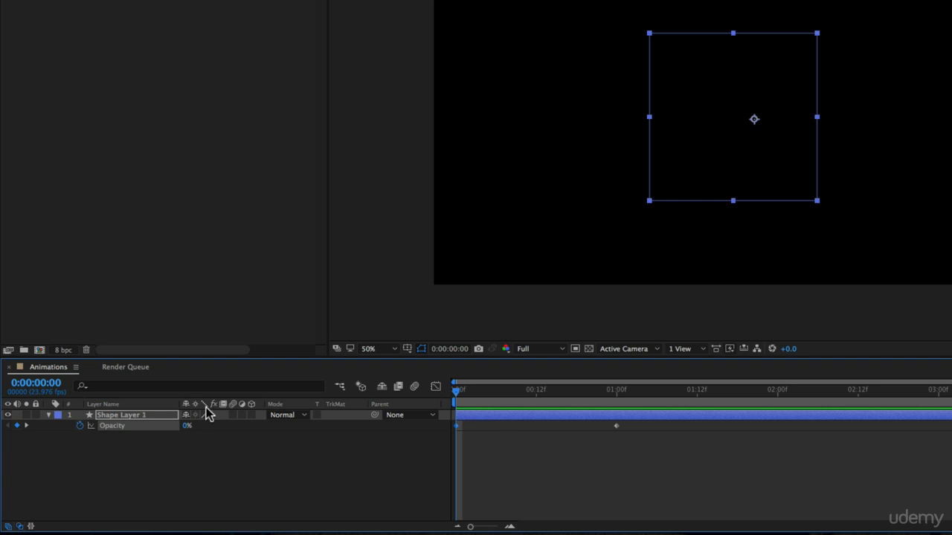
pyautogui.press('super+z')
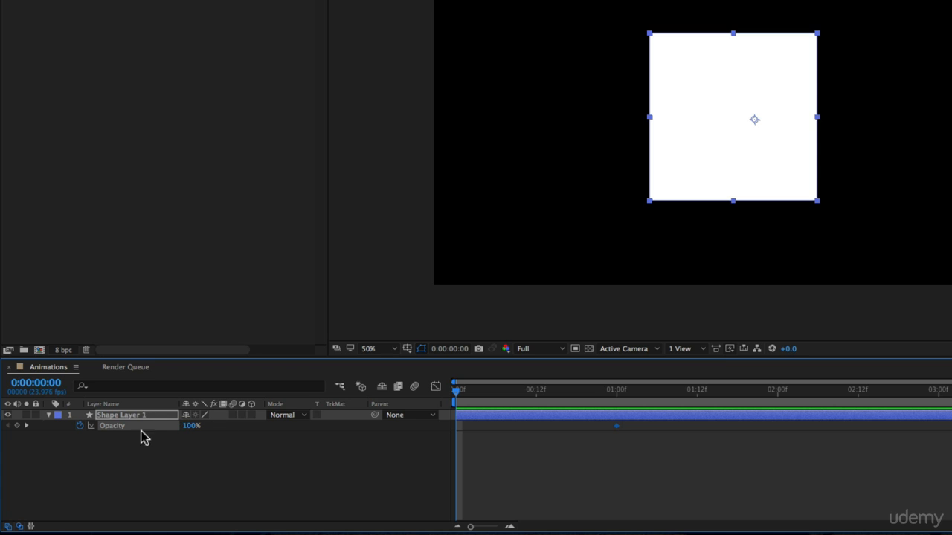
pyautogui.click(79, 426)
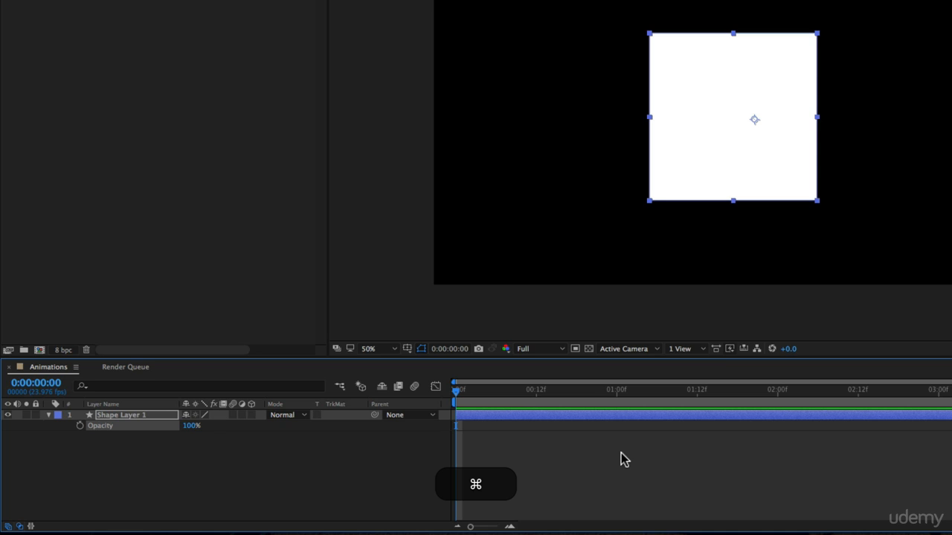
pyautogui.press('super+z')
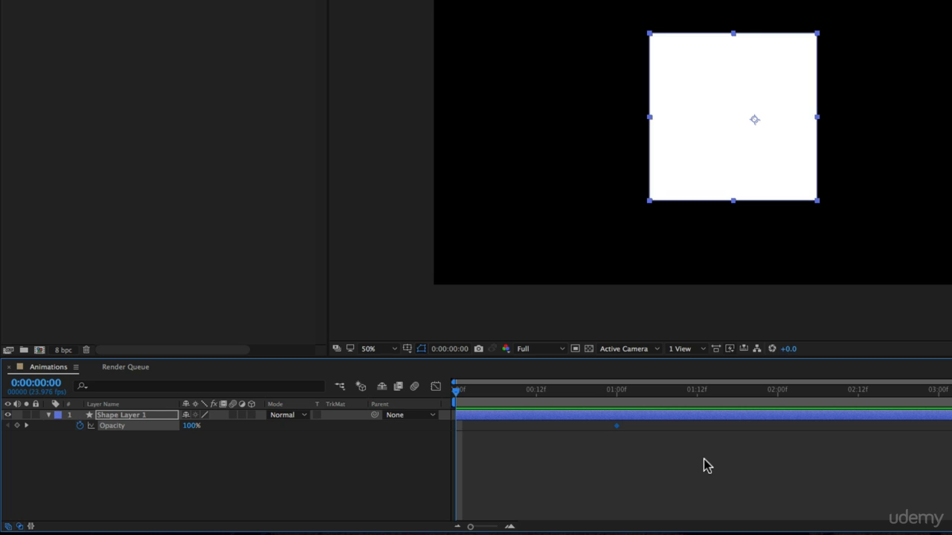
# Step: Add a 0% Opacity keyframe at 0:00:00:00 on the square layer
pyautogui.click(192, 426)
pyautogui.write('0')
pyautogui.press('Return')
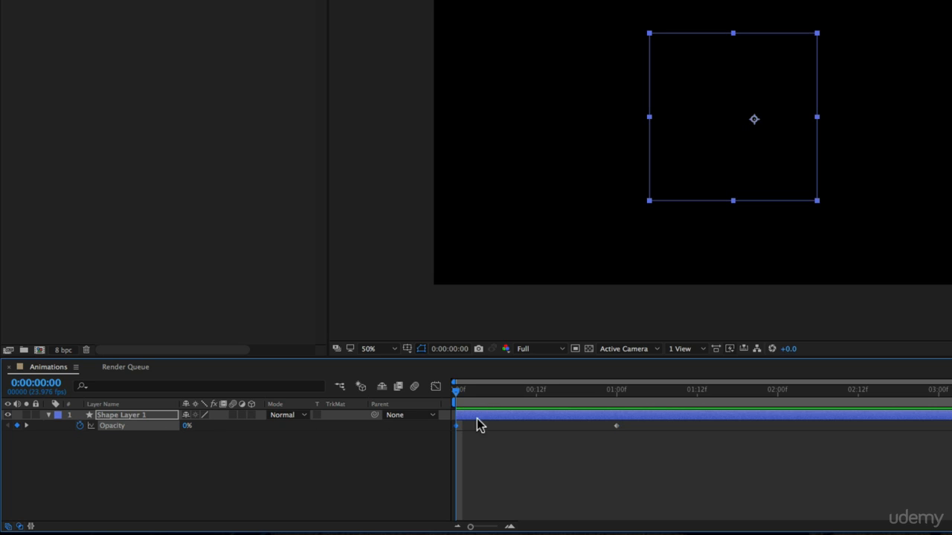
# Step: Add a 0% Opacity keyframe at 0:00:02:00 and scrub through the square's fade-in and fade-out
pyautogui.moveTo(454, 391); pyautogui.dragTo(776, 400)
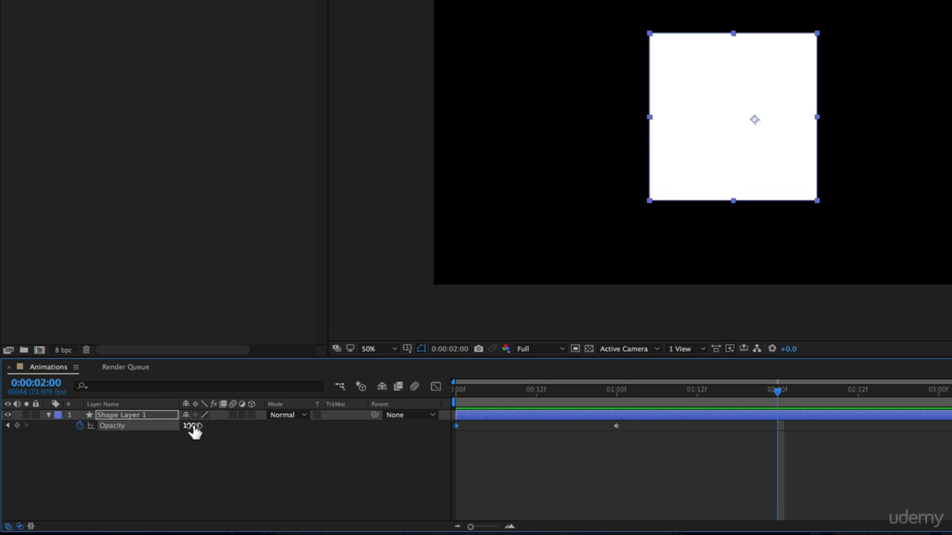
pyautogui.moveTo(193, 432); pyautogui.dragTo(95, 437)
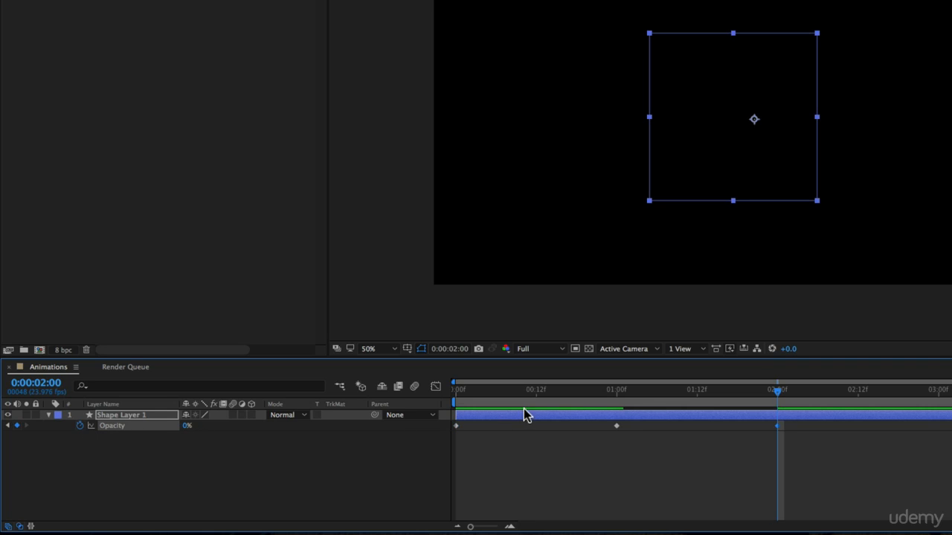
pyautogui.press('Home')
pyautogui.moveTo(444, 396); pyautogui.dragTo(779, 417)
pyautogui.click(609, 389)
pyautogui.moveTo(598, 392); pyautogui.dragTo(718, 417)
# Step: Copy the 100% Opacity keyframe at 0:00:01:00, paste it at 0:00:01:06, and scrub through the fade-out
pyautogui.moveTo(762, 420); pyautogui.dragTo(657, 421)
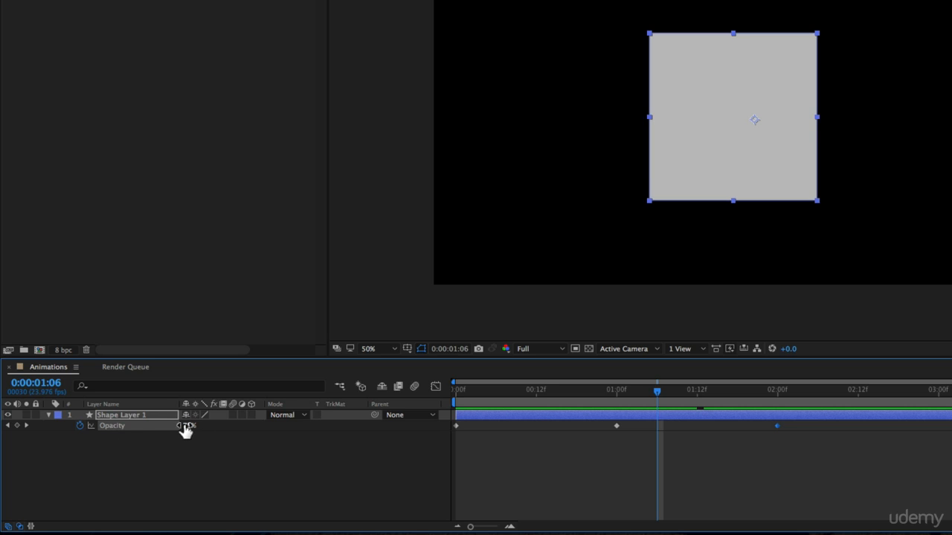
pyautogui.moveTo(636, 448); pyautogui.dragTo(601, 425)
pyautogui.press('super+c')
pyautogui.press('super+v')
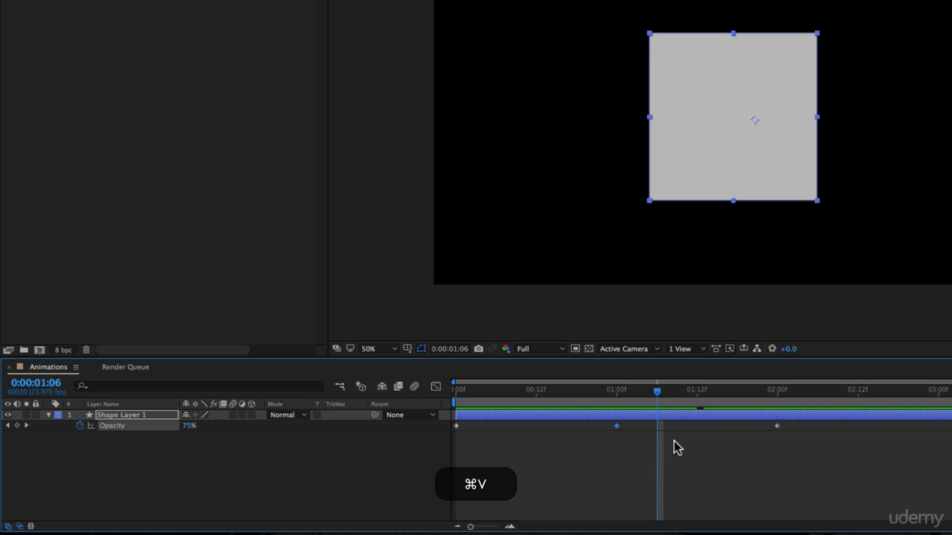
pyautogui.moveTo(623, 398); pyautogui.dragTo(790, 421)
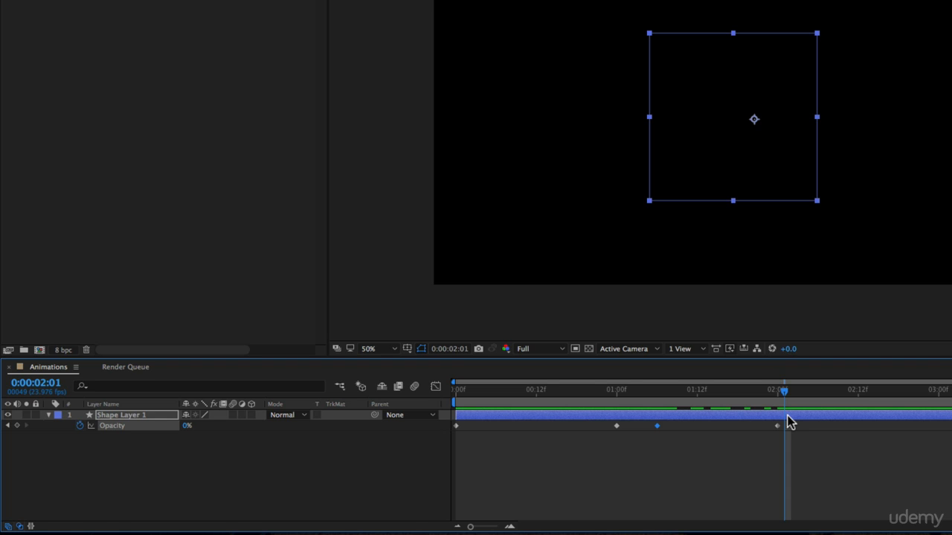